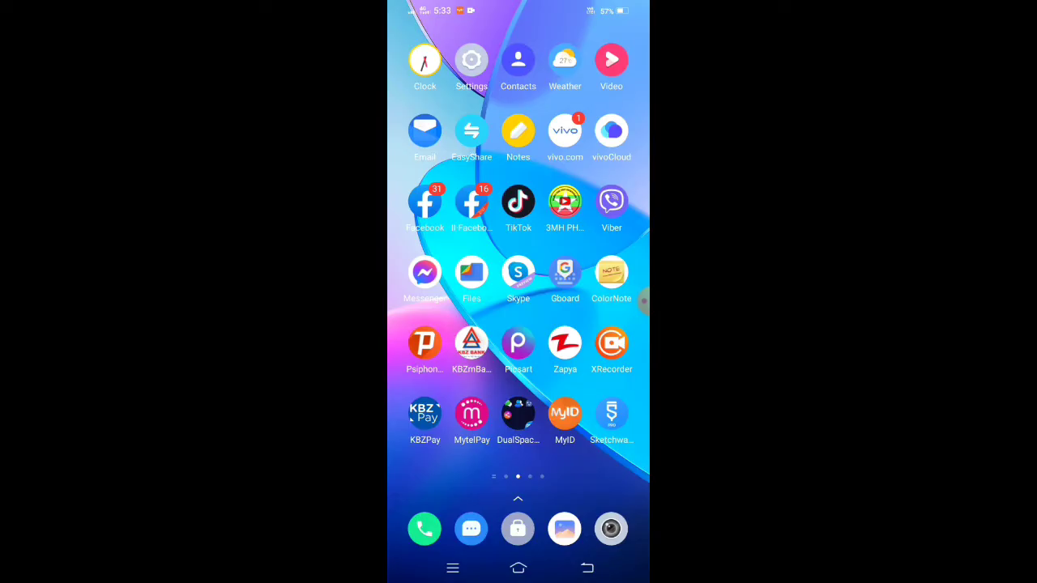
Swipe between the clock widget home page and the Dual Space app page.
drag(454, 324, 616, 324)
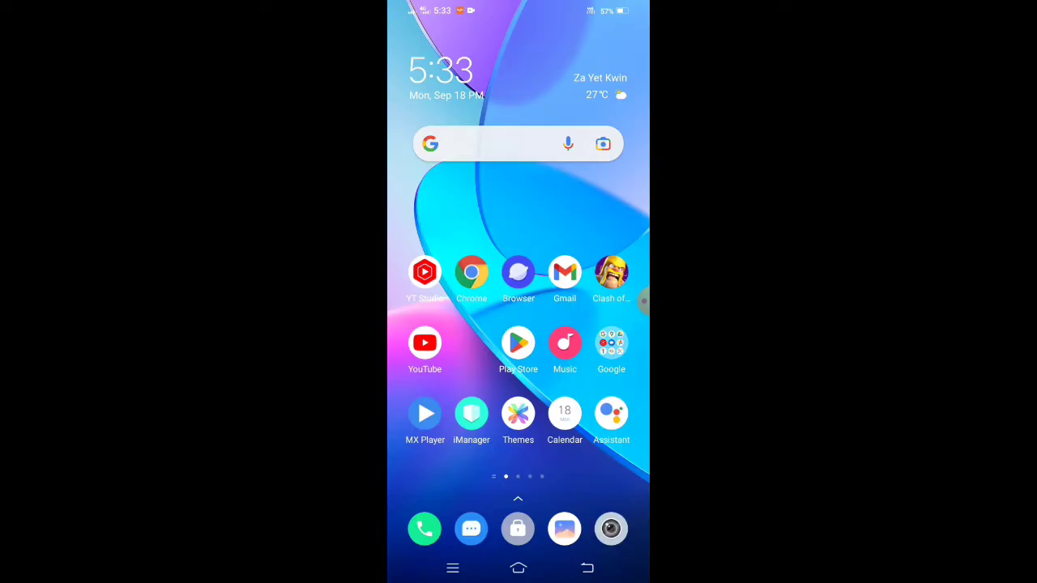
drag(519, 324, 405, 324)
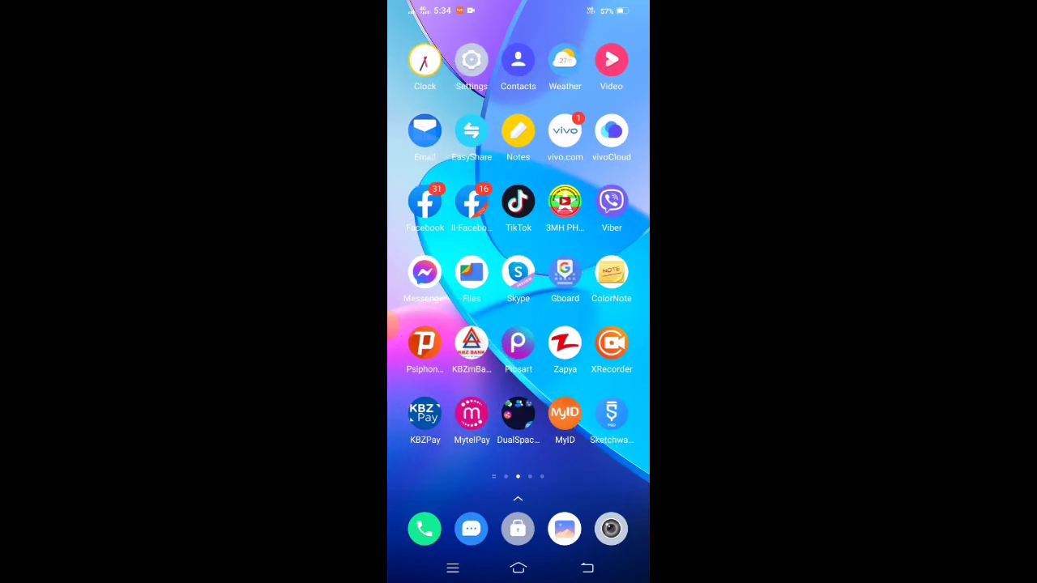
drag(486, 324, 518, 325)
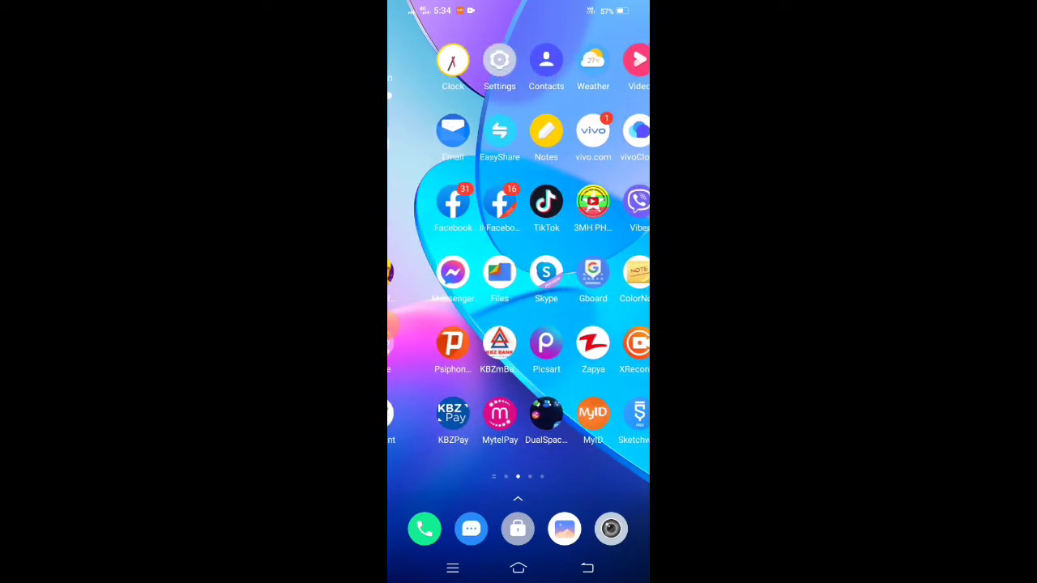
mouse_move(392, 324)
mouse_down()
mouse_move(475, 273)
mouse_move(462, 324)
mouse_move(630, 269)
mouse_move(459, 217)
mouse_move(433, 224)
mouse_move(514, 215)
mouse_move(578, 235)
mouse_move(523, 417)
mouse_move(611, 273)
mouse_up()
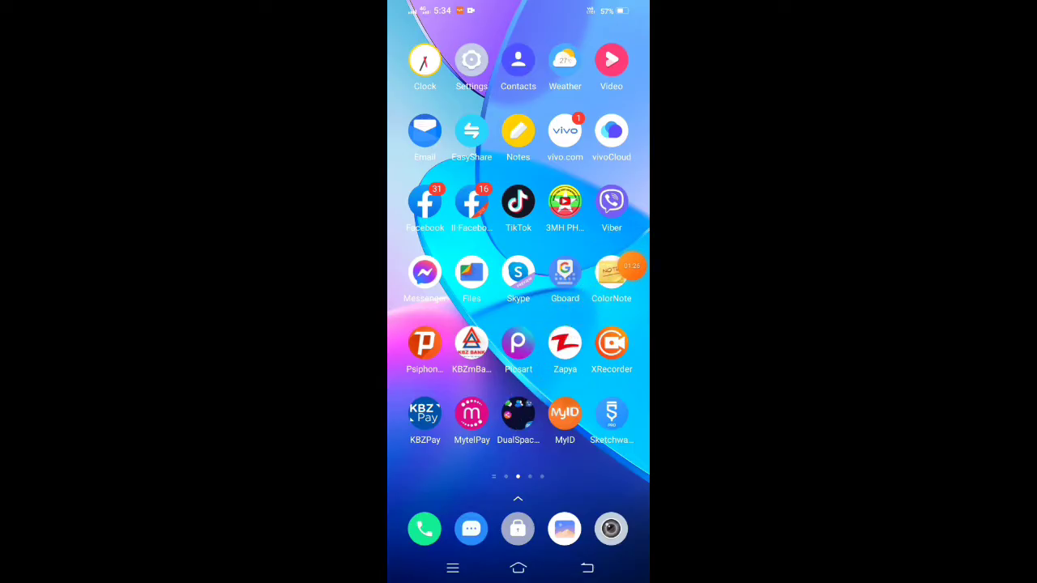
click(631, 266)
click(591, 289)
Return to the clock widget home page and launch the Play Store.
click(541, 509)
mouse_move(484, 395)
mouse_down()
mouse_move(536, 472)
mouse_move(548, 473)
mouse_up()
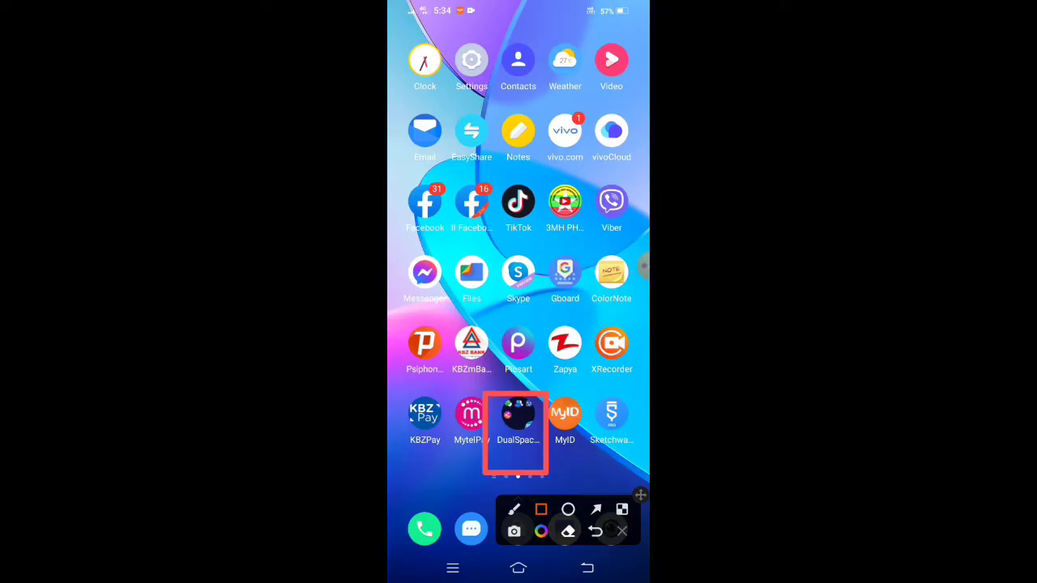
click(622, 531)
drag(454, 324, 616, 324)
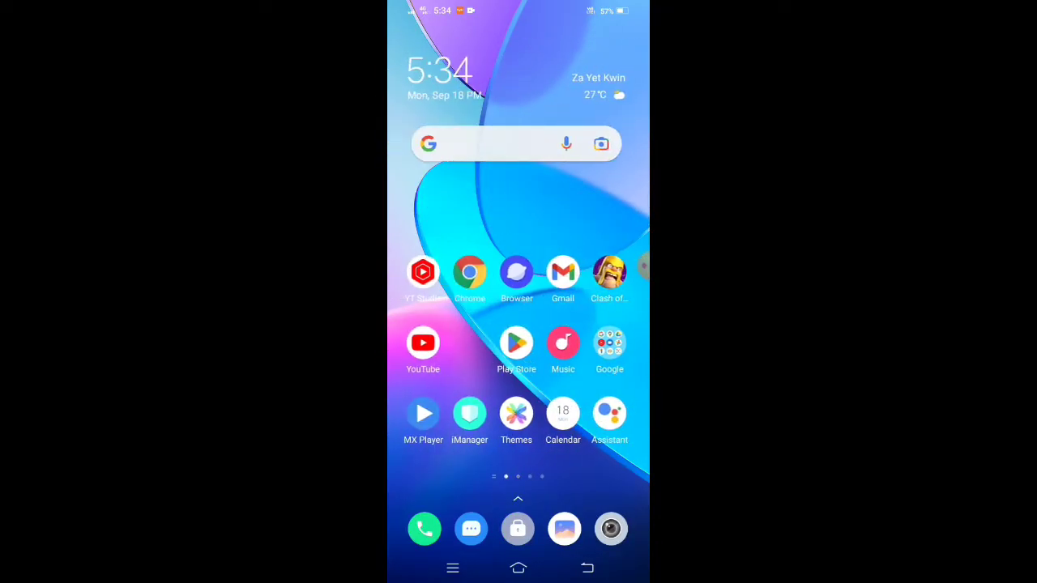
click(518, 343)
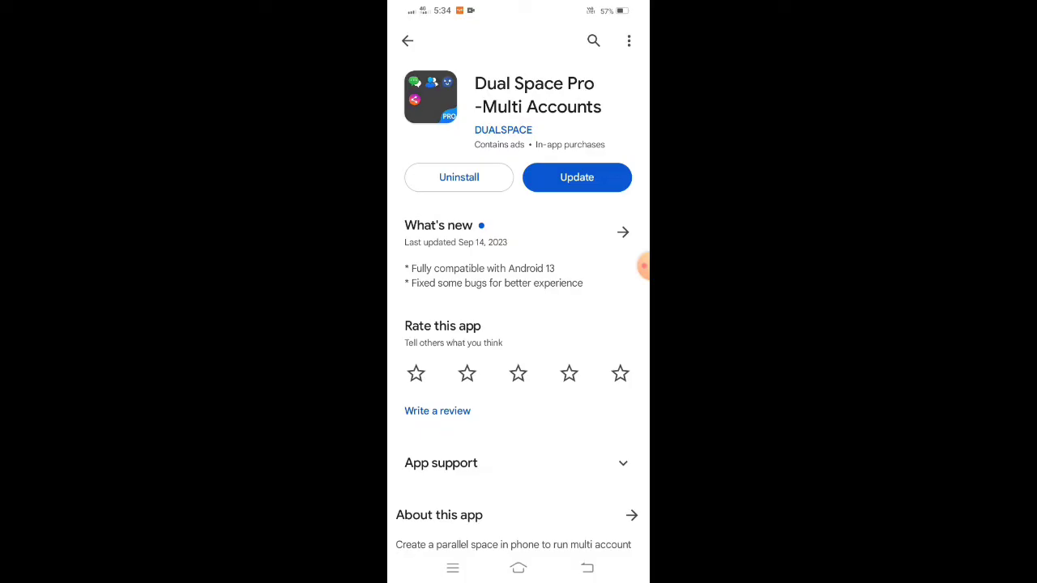
View the Dual Space Pro store listing, then return to the search results.
click(644, 265)
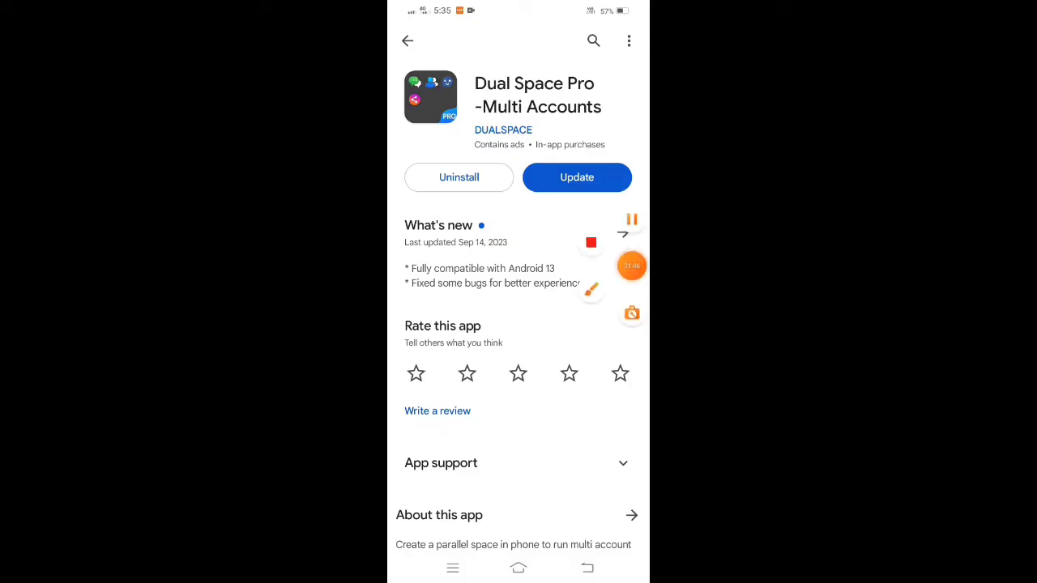
click(644, 289)
drag(463, 73, 619, 144)
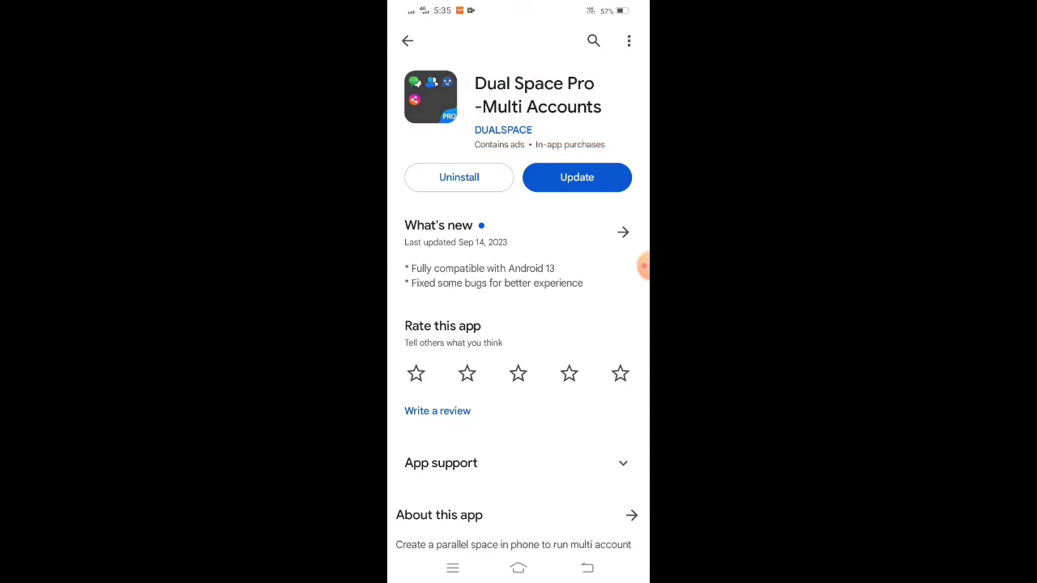
click(587, 568)
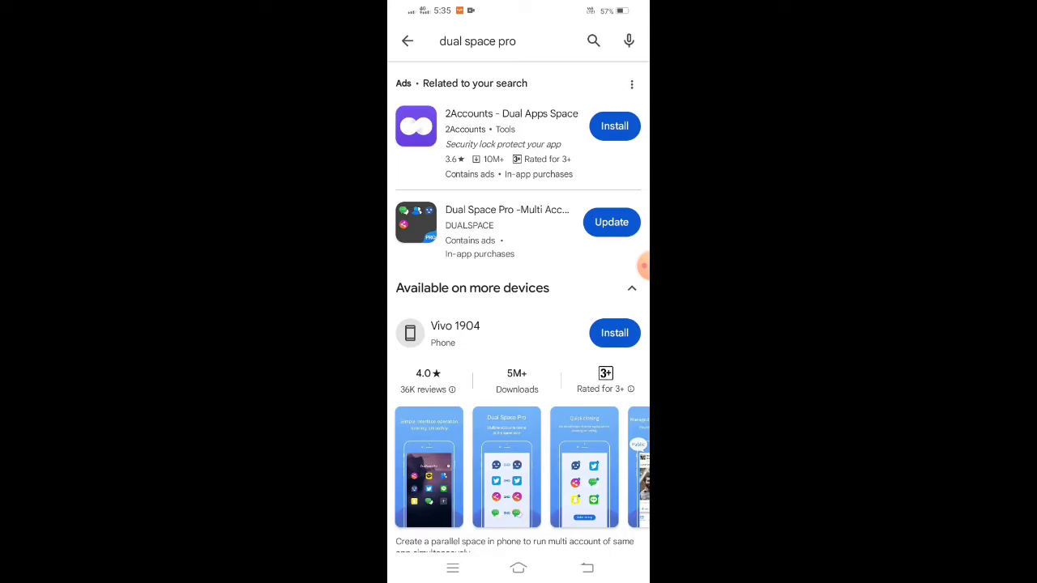
Browse Dual Space Lite's listing and screenshots, then return to the search results.
scroll(519, 316, down, 1)
scroll(519, 316, down, 2)
scroll(519, 317, down, 2)
scroll(518, 316, down, 3)
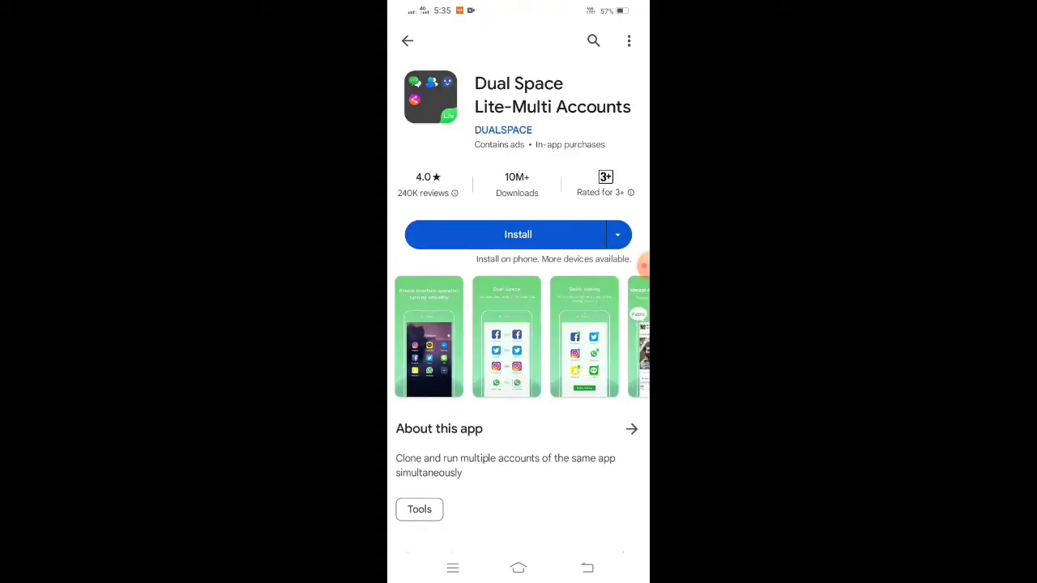
mouse_move(567, 336)
mouse_down()
mouse_move(454, 336)
mouse_move(600, 336)
mouse_up()
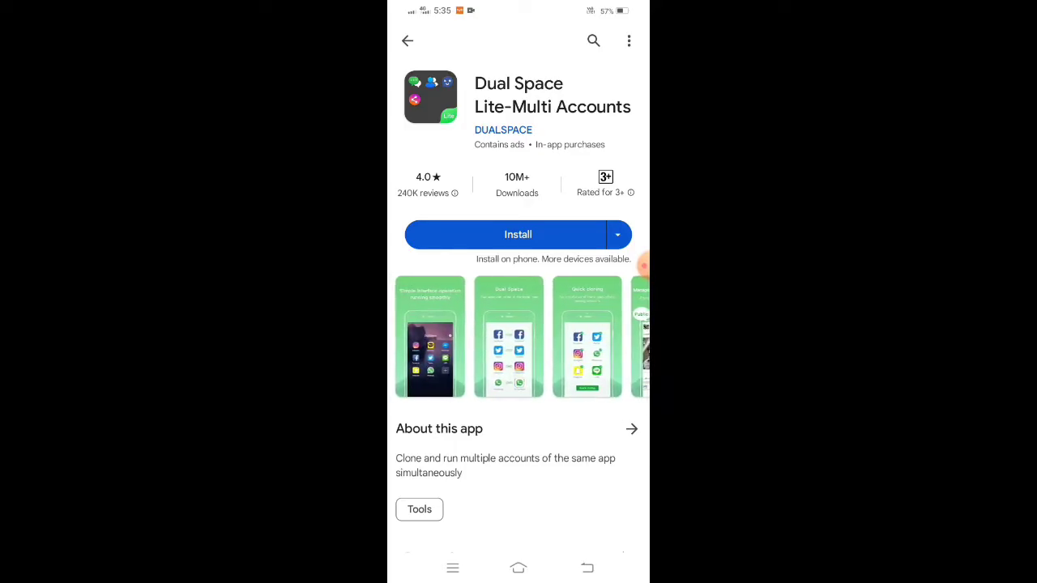
drag(584, 336, 421, 336)
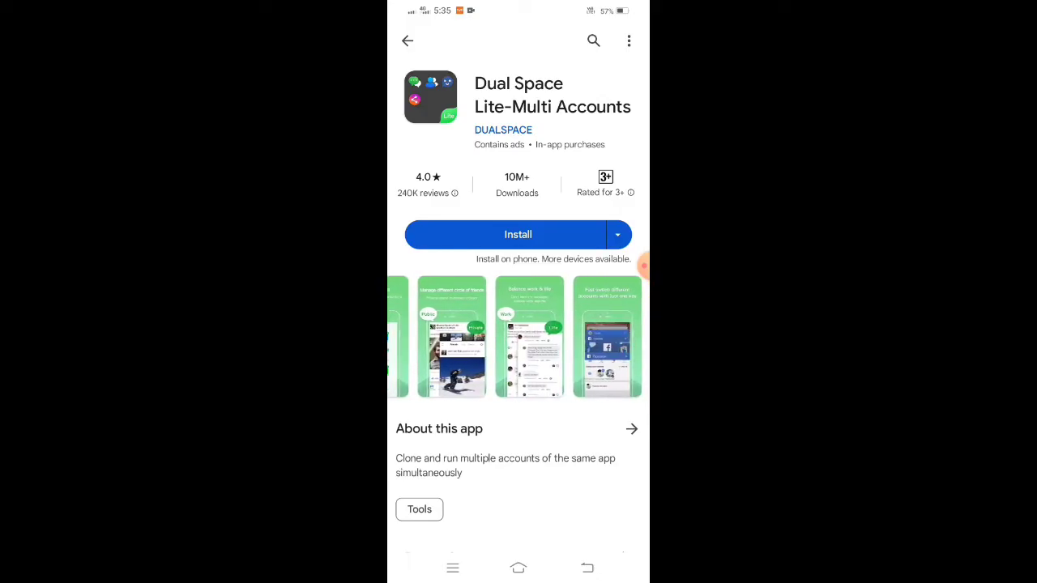
click(588, 568)
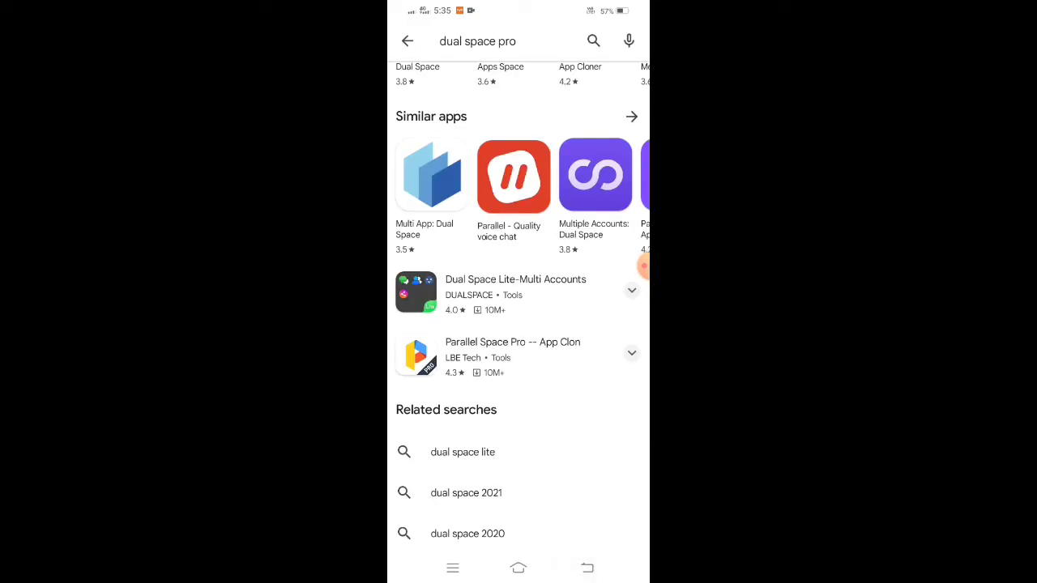
Recheck Dual Space Pro's details, then leave the Play Store for the home screen.
scroll(519, 308, down, 5)
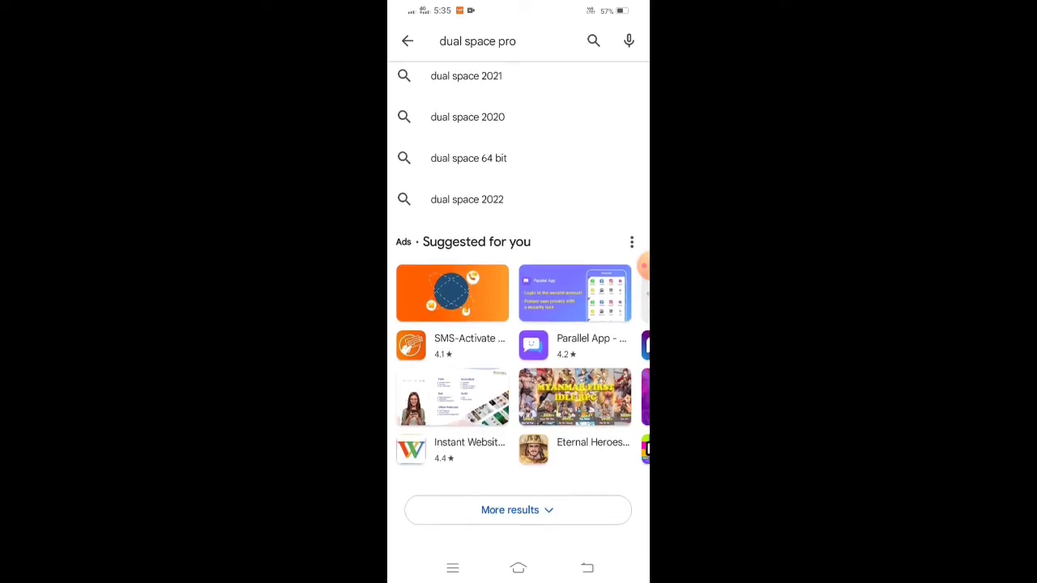
scroll(518, 308, up, 3)
scroll(519, 308, up, 3)
scroll(519, 308, up, 3)
scroll(519, 308, up, 3)
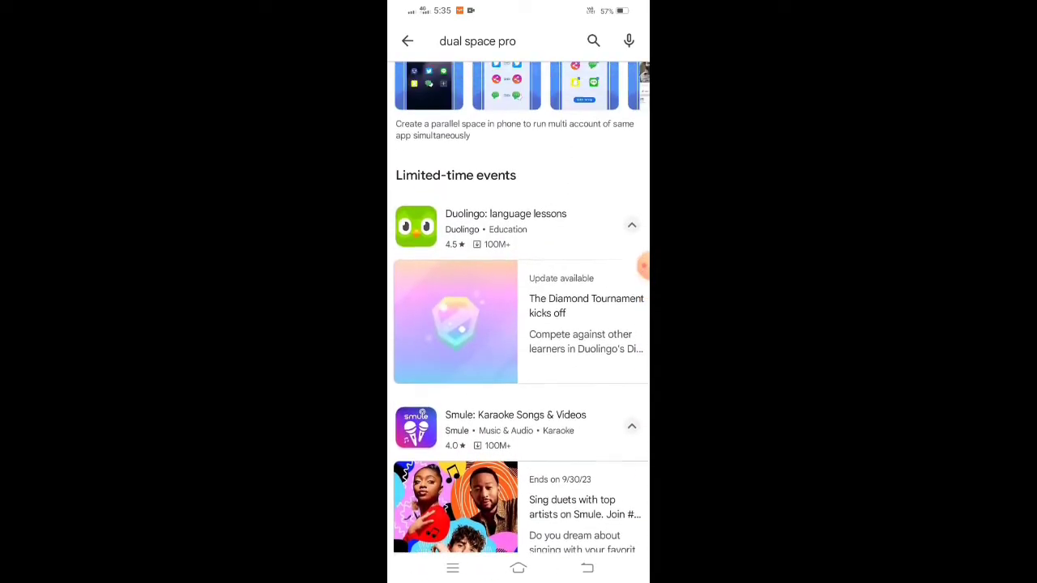
scroll(519, 308, up, 2)
scroll(518, 308, up, 3)
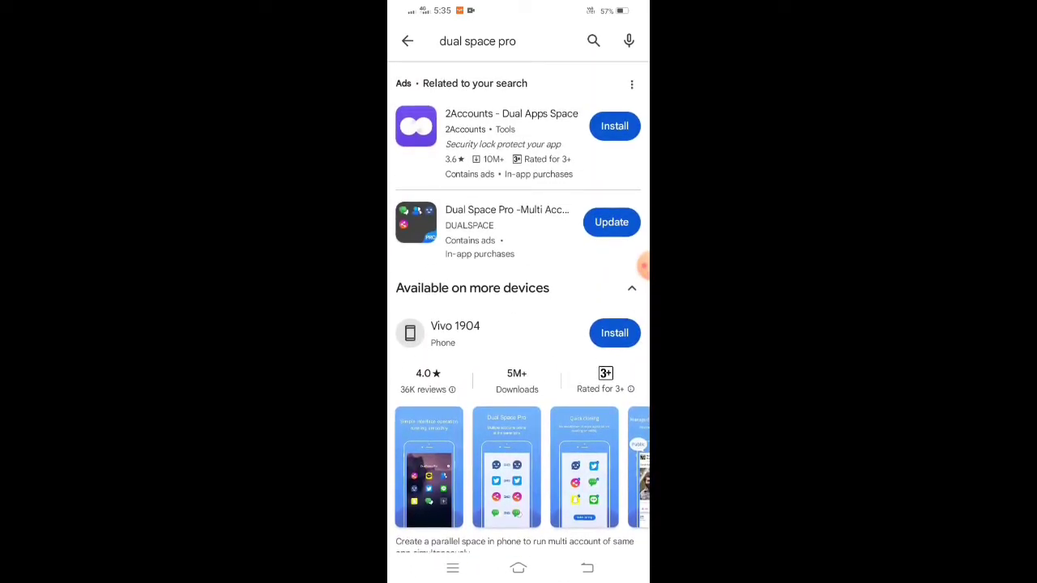
click(494, 225)
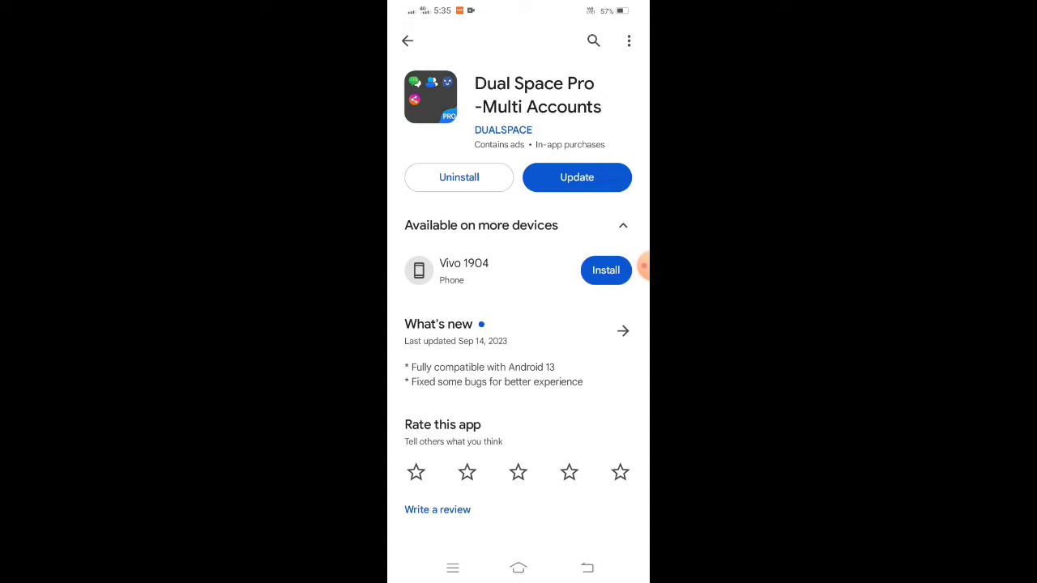
click(587, 568)
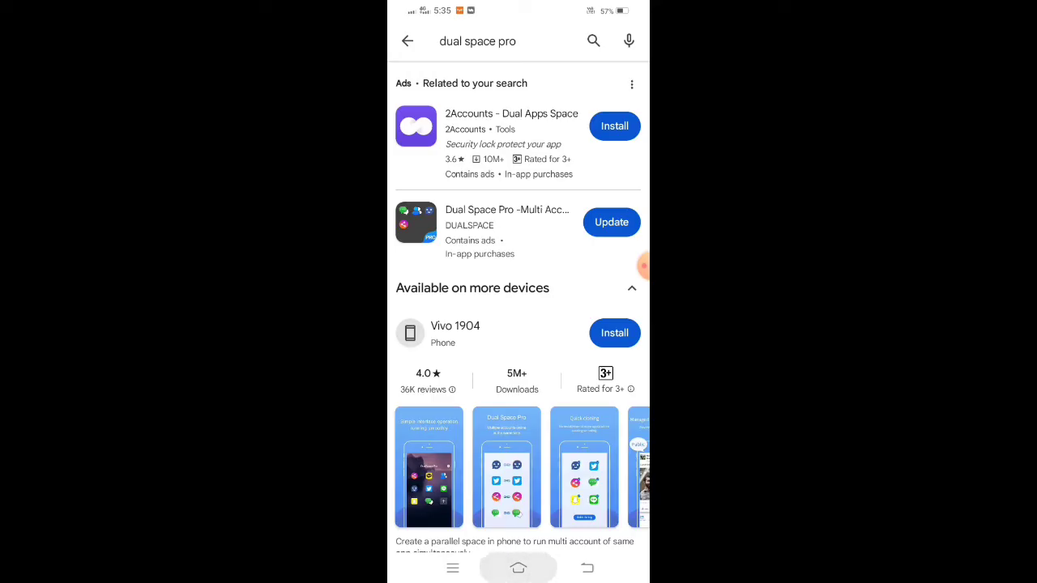
click(519, 568)
Clone the MyID app once in Dual Space Pro.
drag(600, 324, 438, 325)
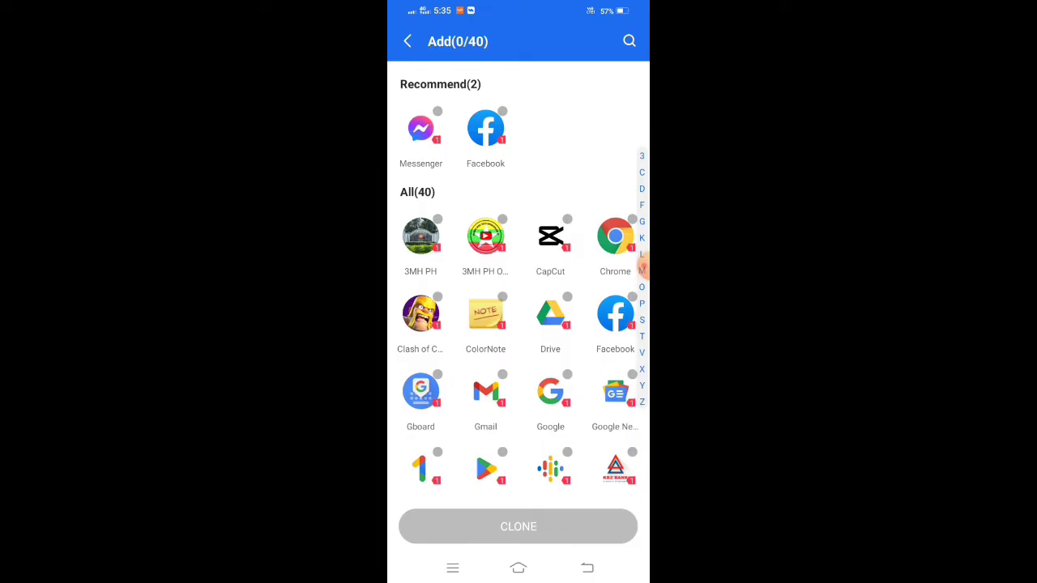
scroll(518, 275, down, 1)
scroll(519, 276, down, 2)
scroll(518, 276, down, 3)
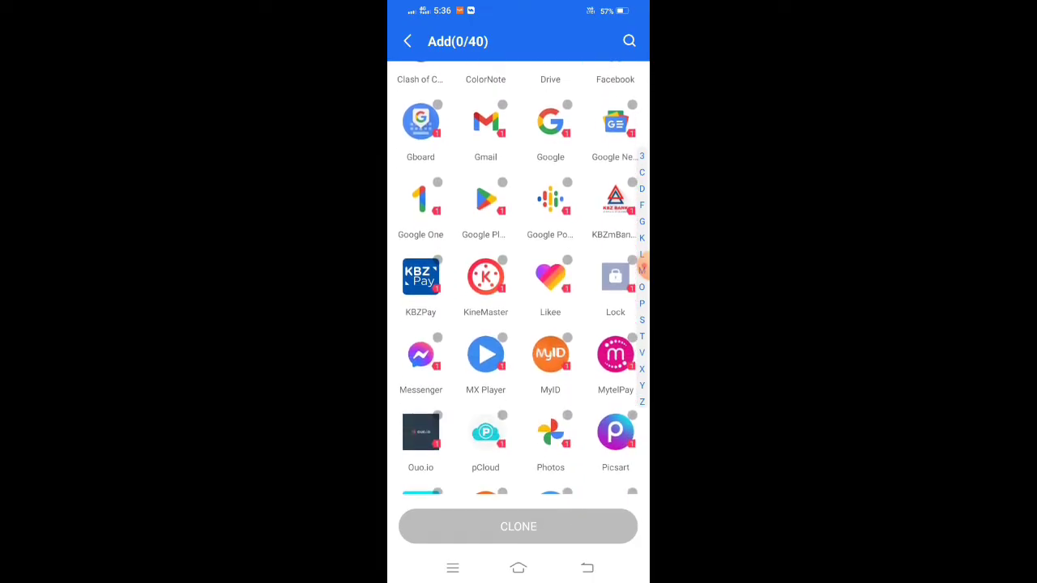
click(550, 354)
click(519, 527)
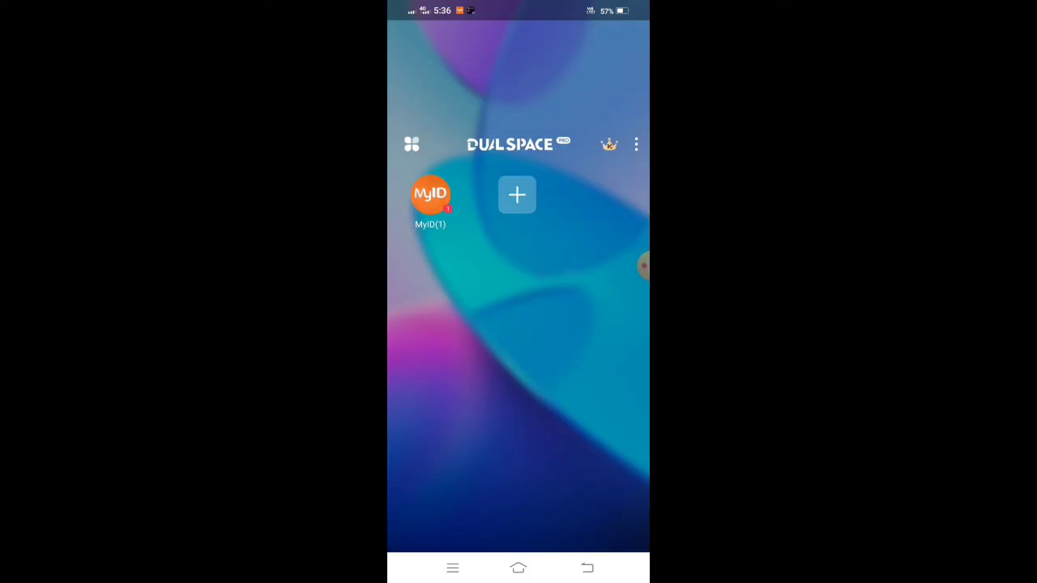
Select MyID again from the add list and clone it as MyID(2).
click(517, 194)
scroll(519, 324, down, 5)
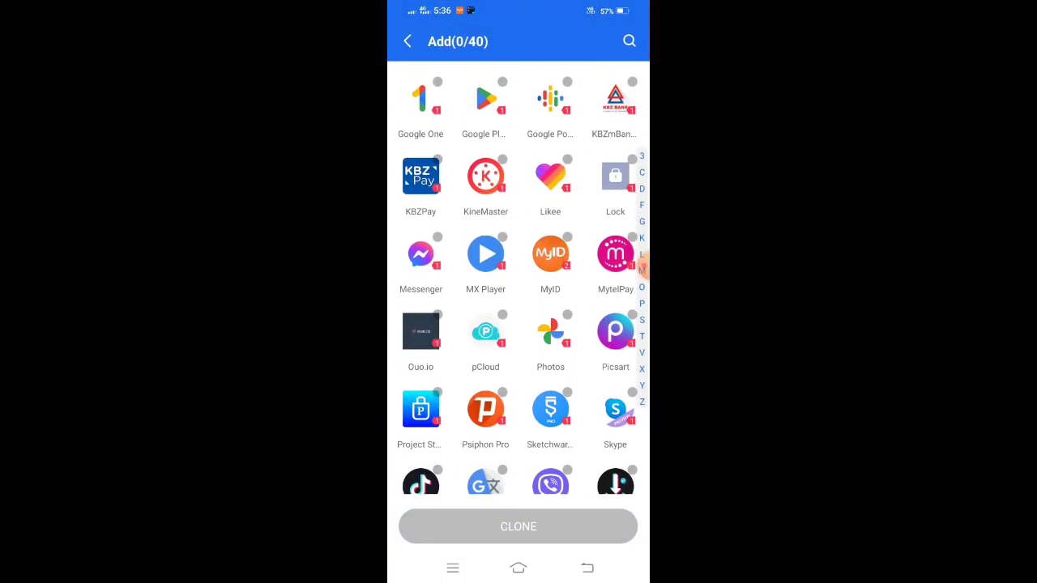
click(550, 253)
click(519, 527)
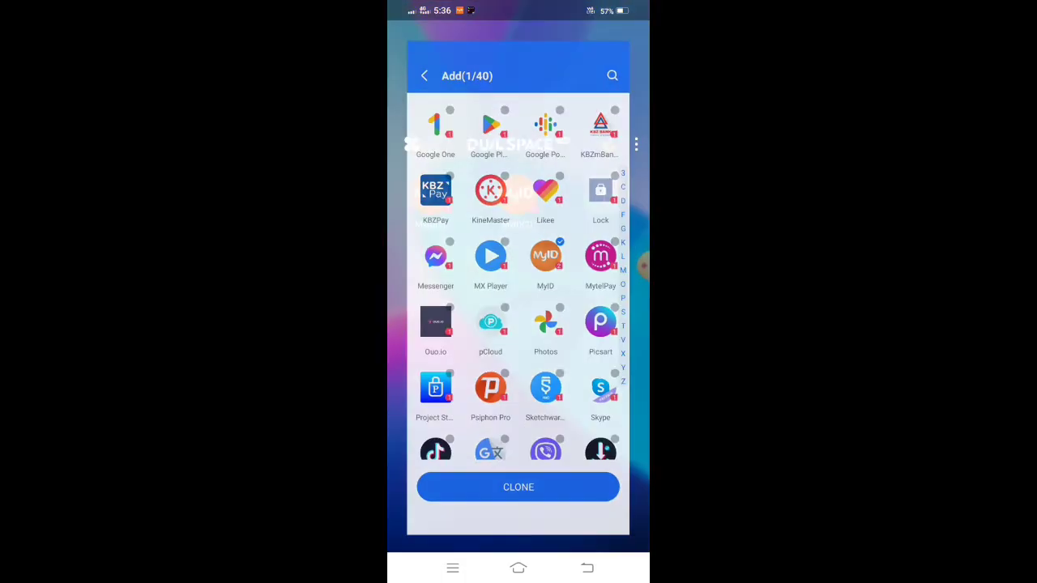
Add MyID(3), MyID(4) and MyID(5) through each clone's ADD option, then go home.
click(517, 195)
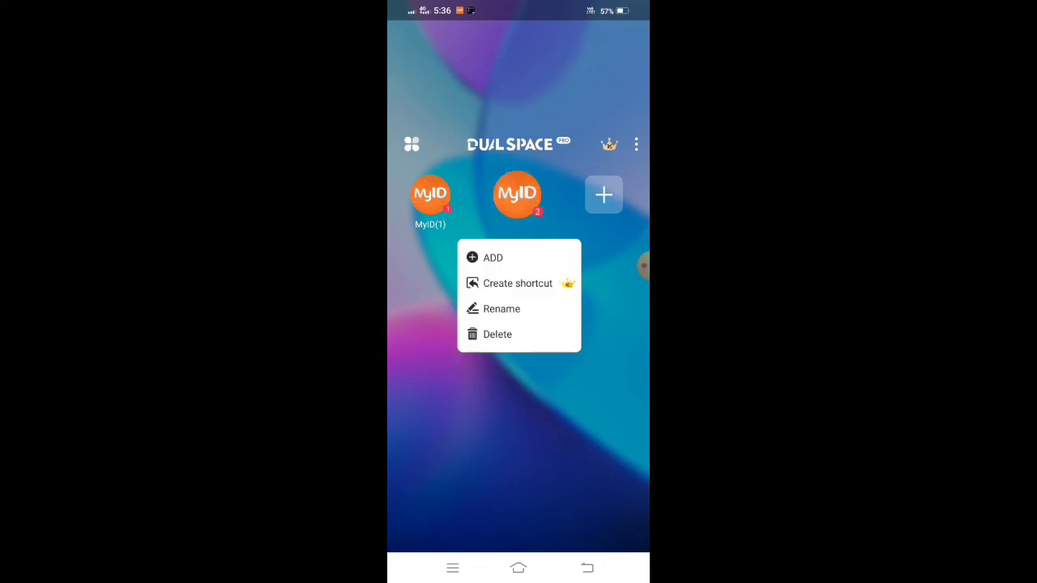
click(491, 258)
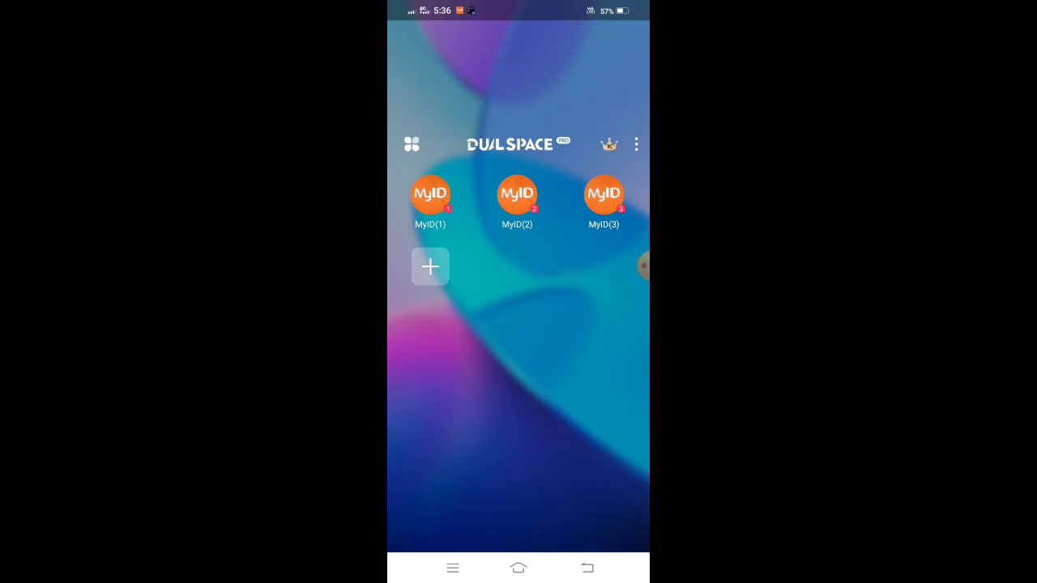
click(604, 193)
click(535, 257)
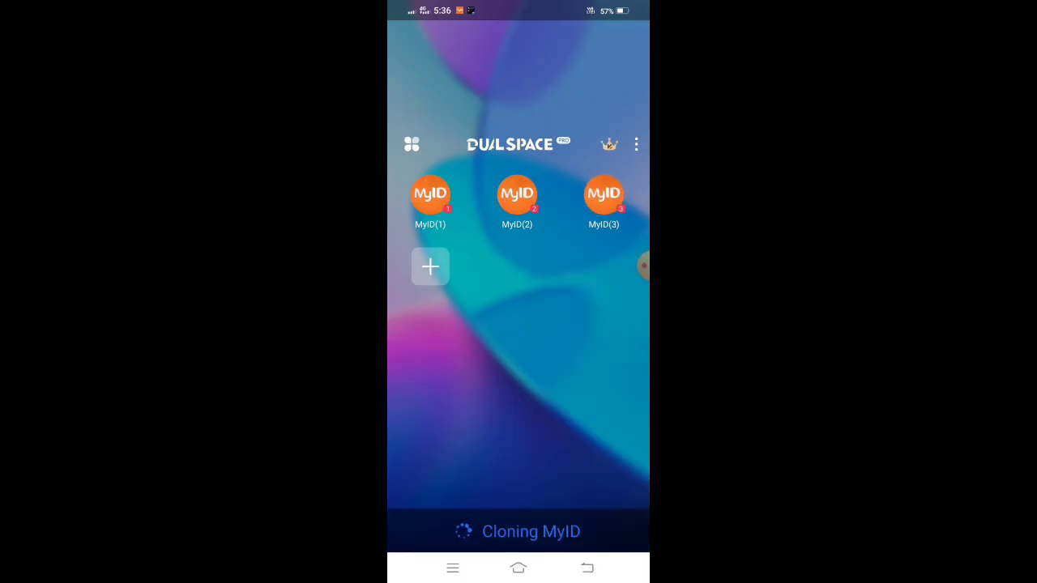
click(430, 268)
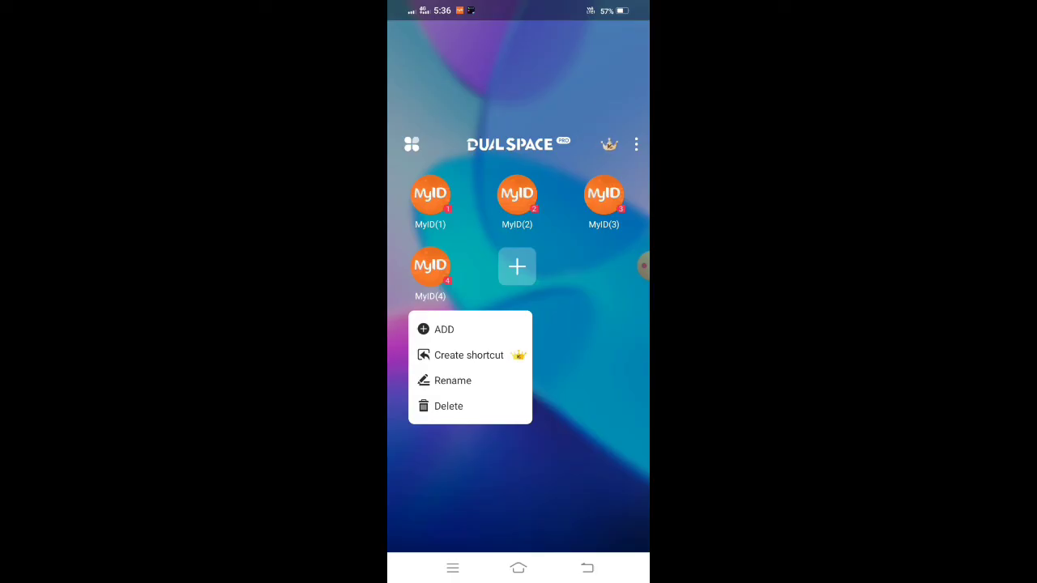
click(442, 329)
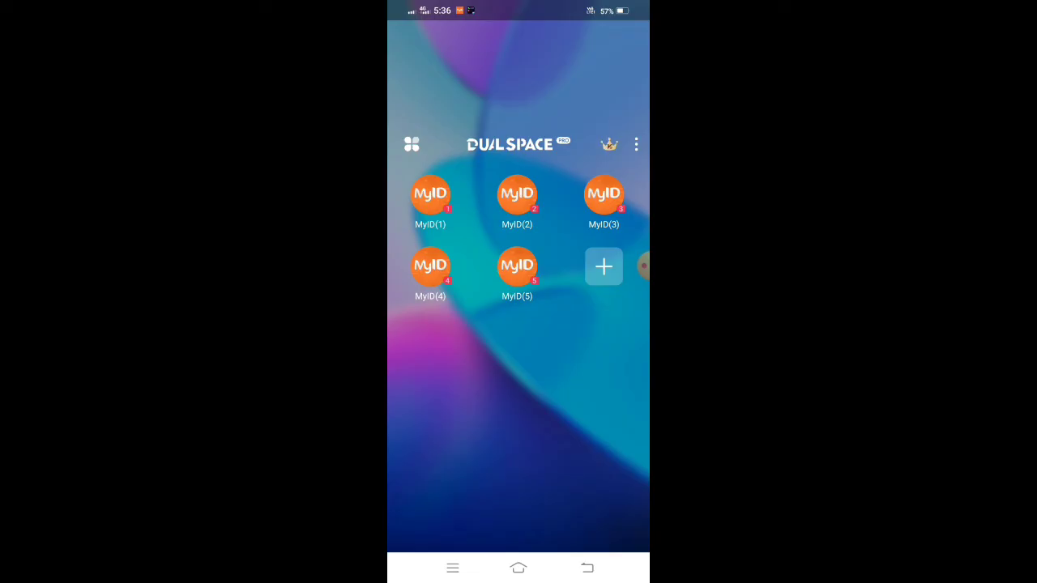
click(587, 568)
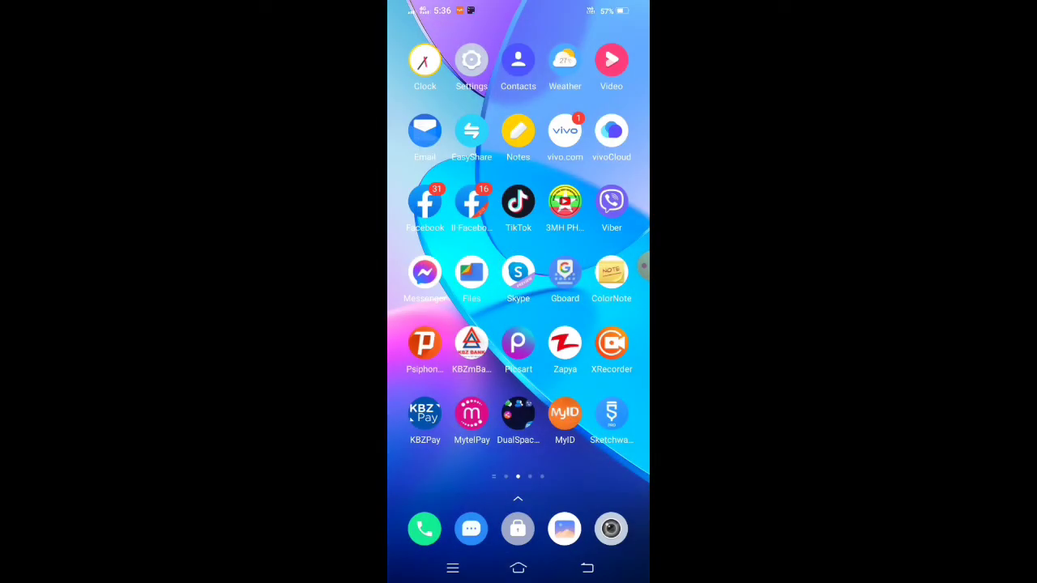
mouse_move(645, 260)
mouse_down()
mouse_move(519, 442)
mouse_move(630, 281)
mouse_up()
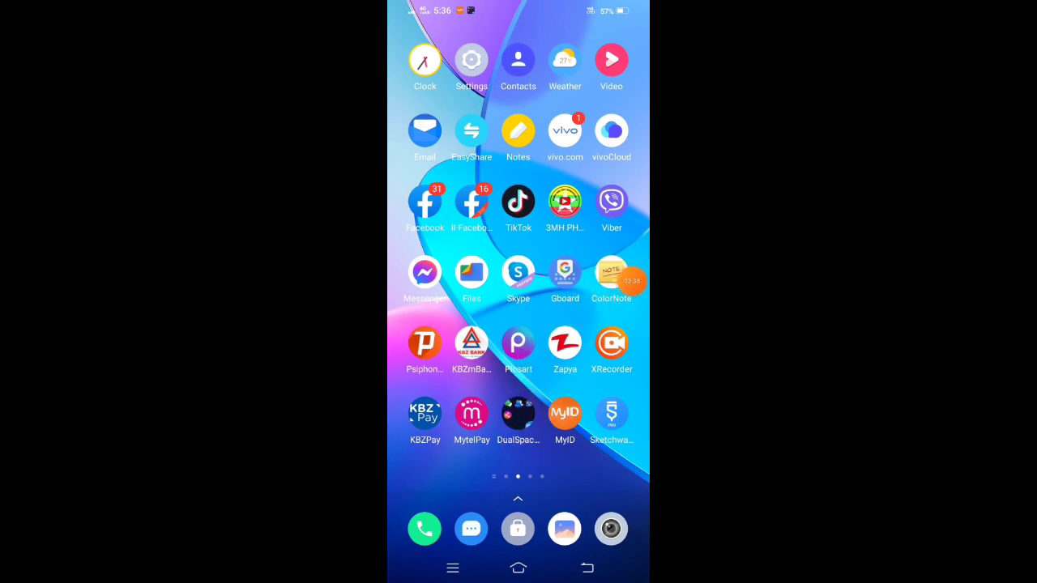